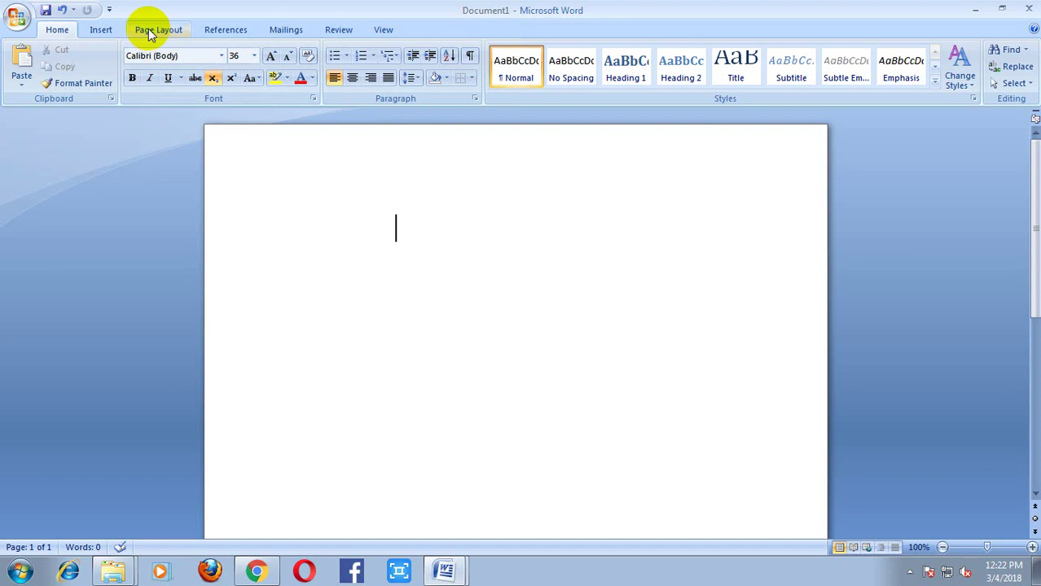
Set the Home tab's font to Kruti Dev 112 from the Font list
left_click(149, 31)
left_click(49, 29)
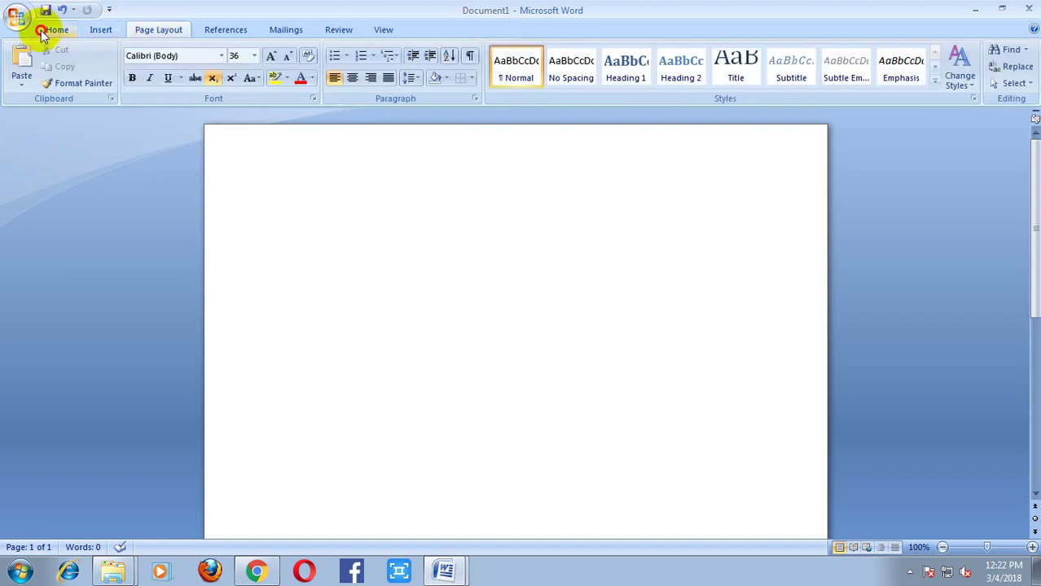
left_click(221, 56)
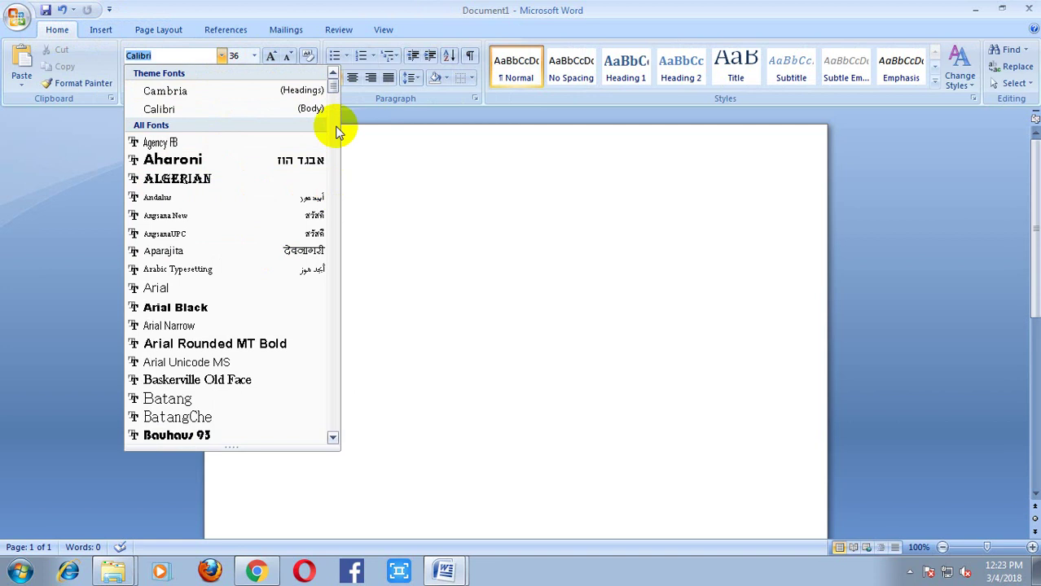
left_click(333, 90)
left_click_drag(333, 90, 335, 213)
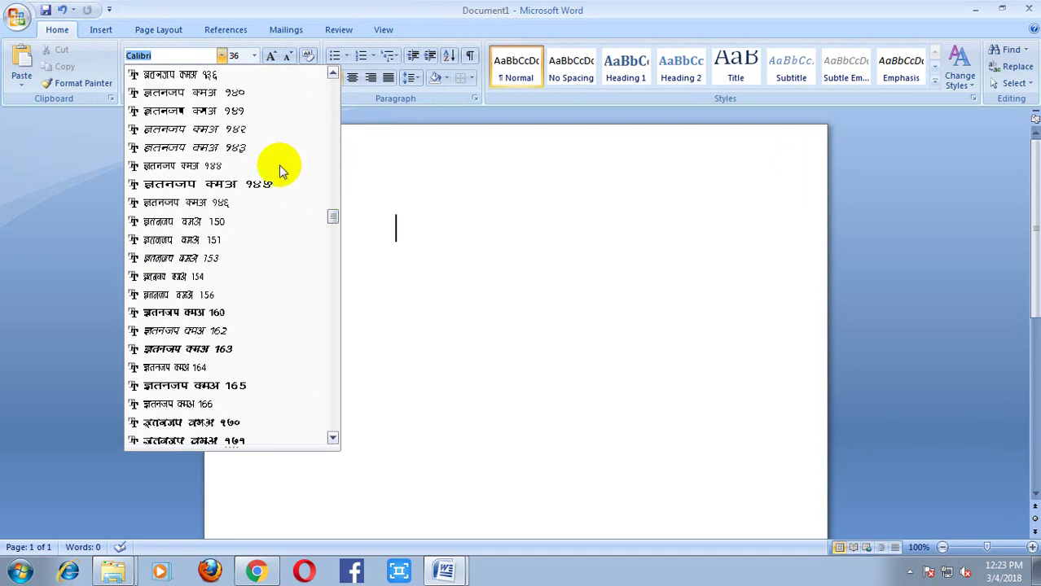
left_click(210, 186)
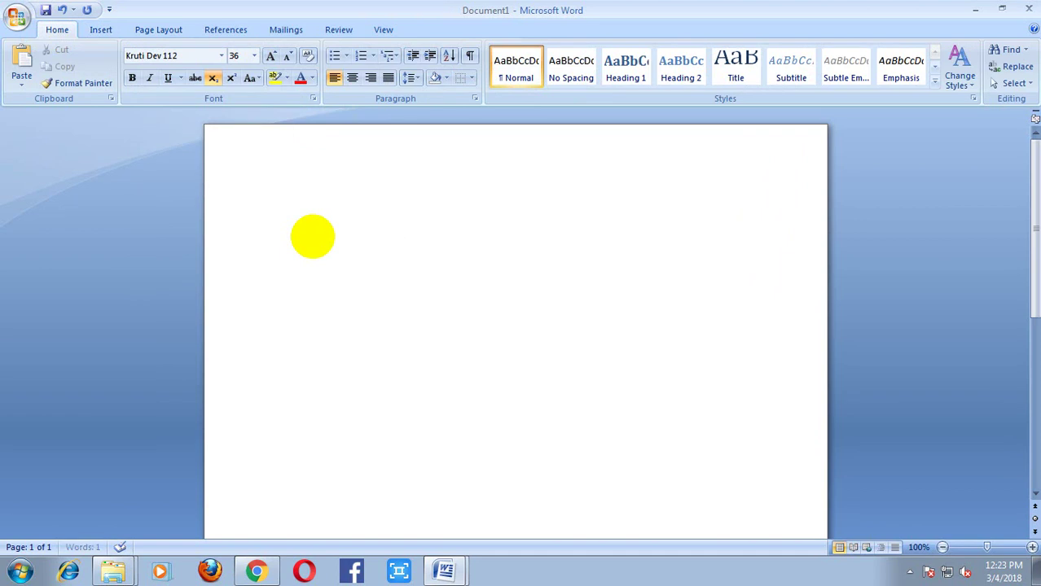
Type the first line हिन्दी मे in Kruti Dev keystrokes (fdUnh es)
type("d")
key("BackSpace")
type("f")
key("BackSpace")
type("f")
type("d")
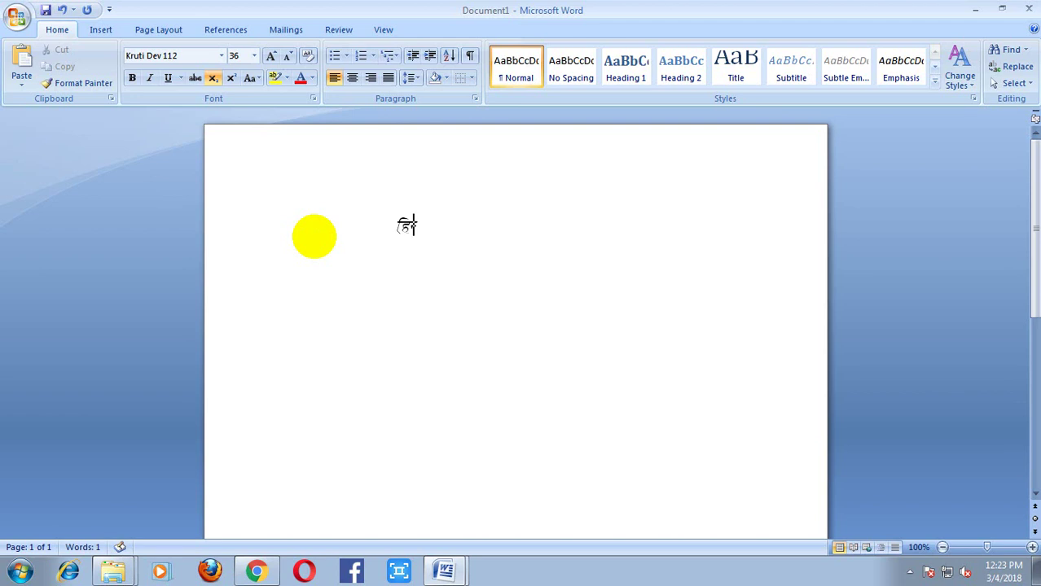
type("U")
type("nh")
type(" e")
type("s")
On a new line type कैसे, लिखे and जाने in Kruti Dev
key("Return")
type("d")
type("S")
type("ll")
key("BackSpace")
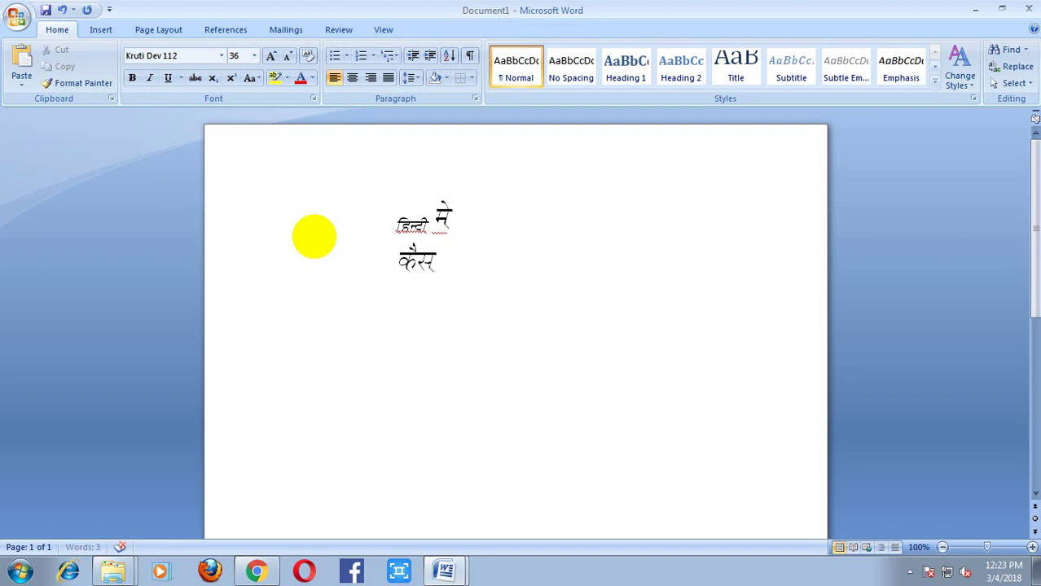
type("s")
type(" fy")
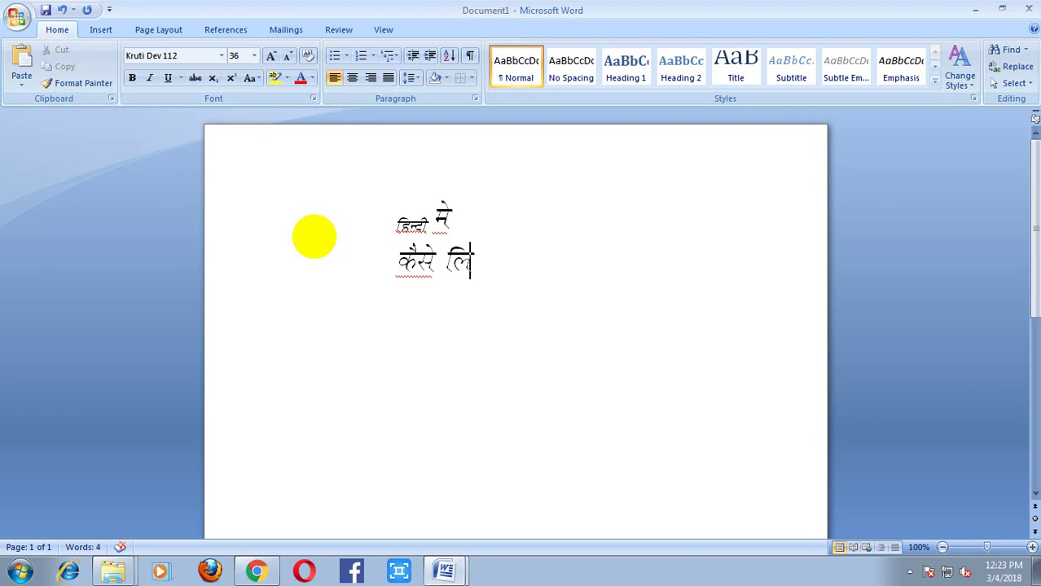
type("[k")
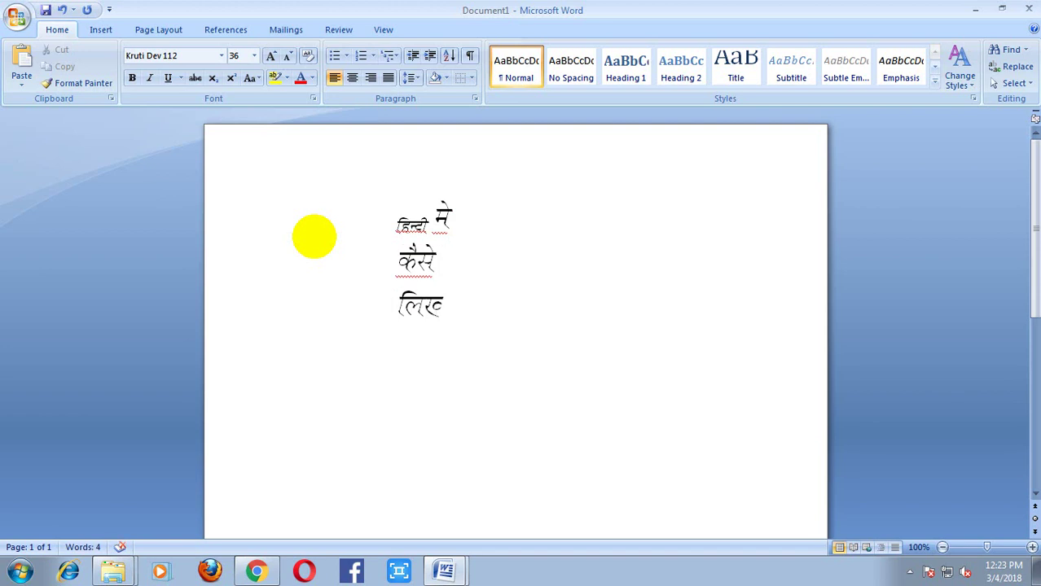
type("k")
type("sa")
type(" t")
type("k")
type("u")
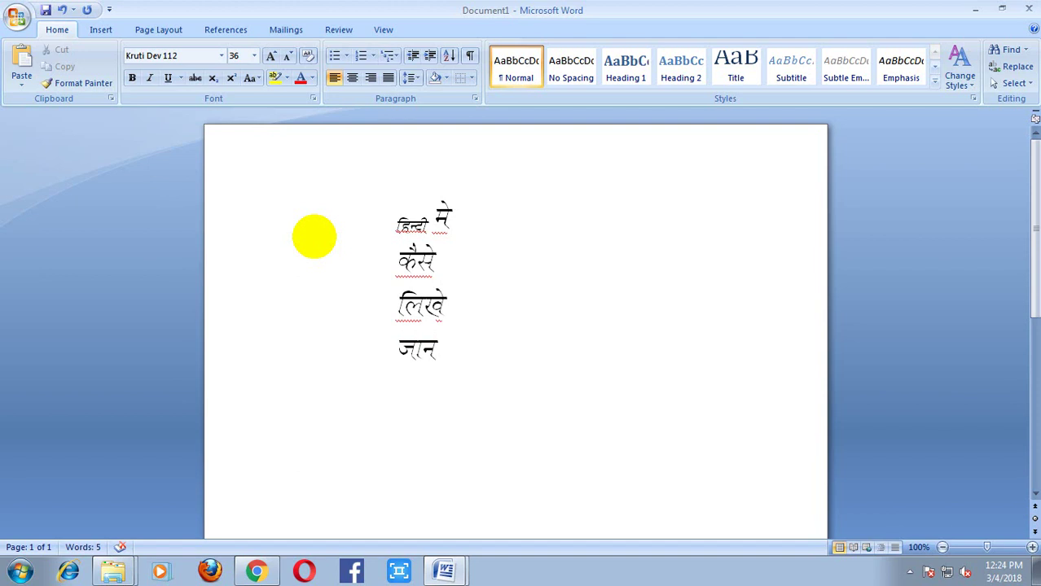
type("s")
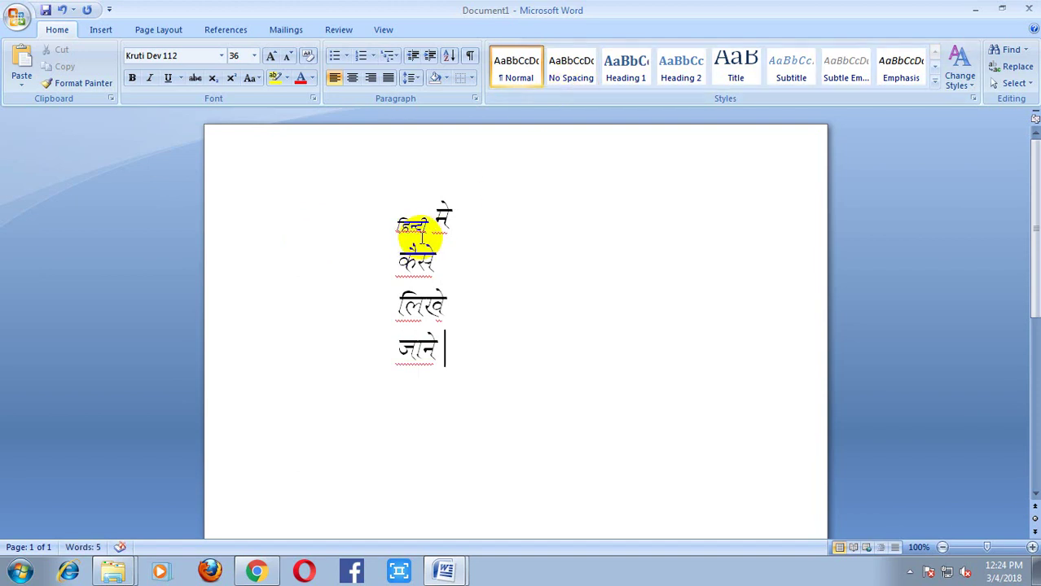
Paste a copy of हिन्दी after the word जाने
left_click_drag(426, 228, 389, 231)
key("ctrl+c")
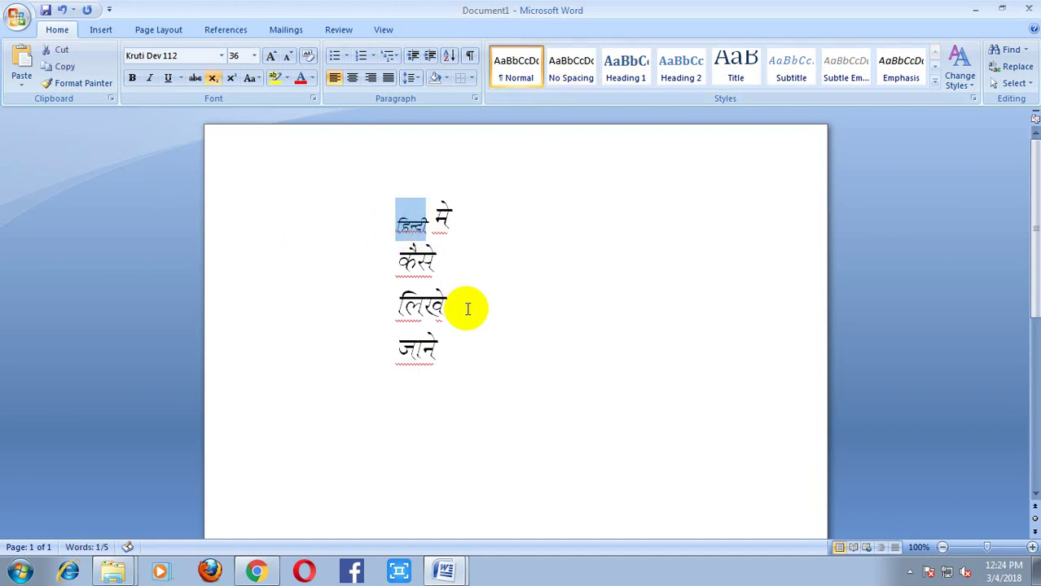
left_click(442, 355)
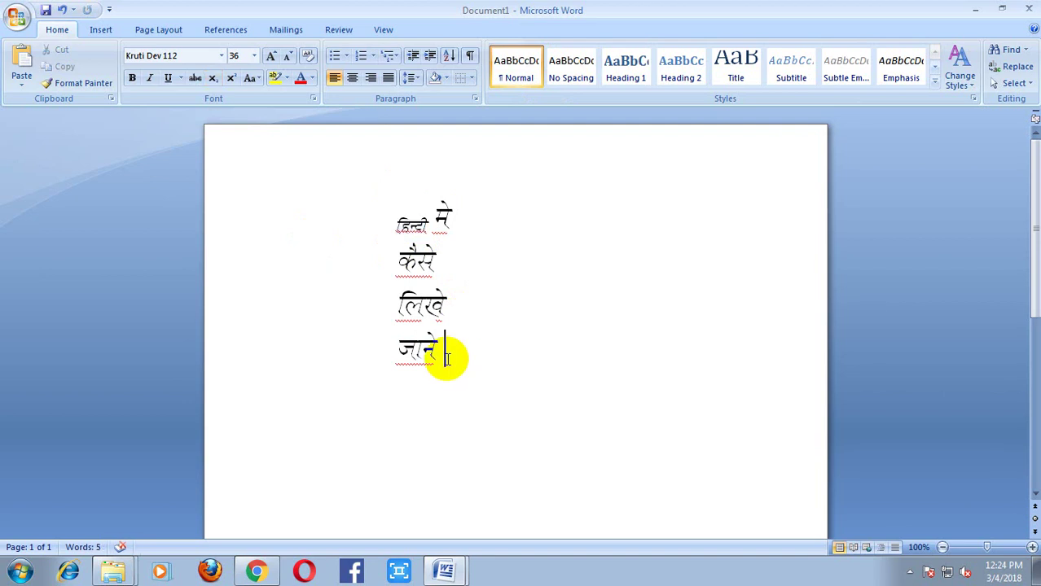
key("ctrl+v")
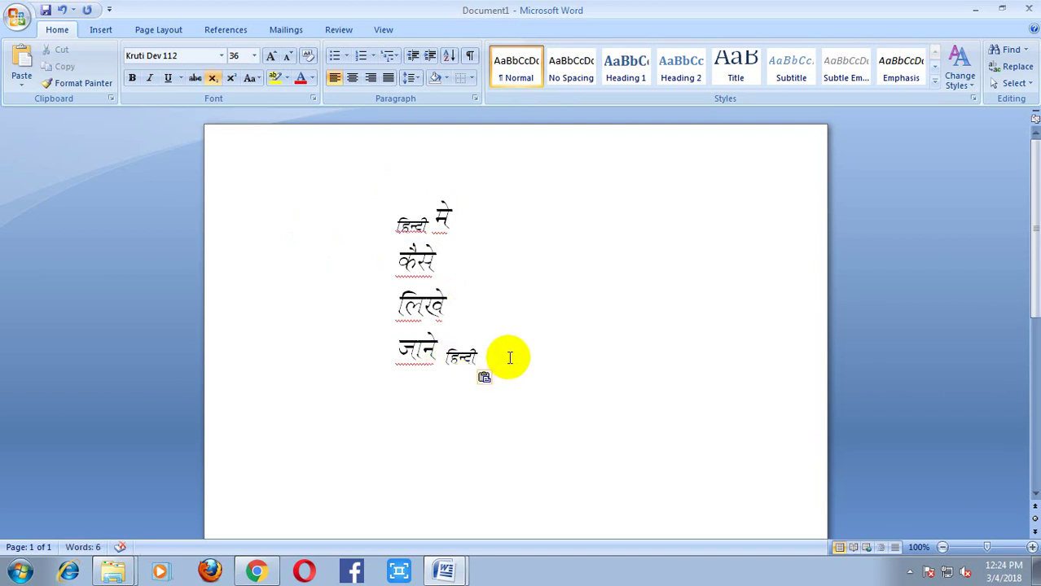
Add a new line with से followed by pasted हिन्दी and से
key("Return")
type("eSa")
type("a")
key("ctrl+v")
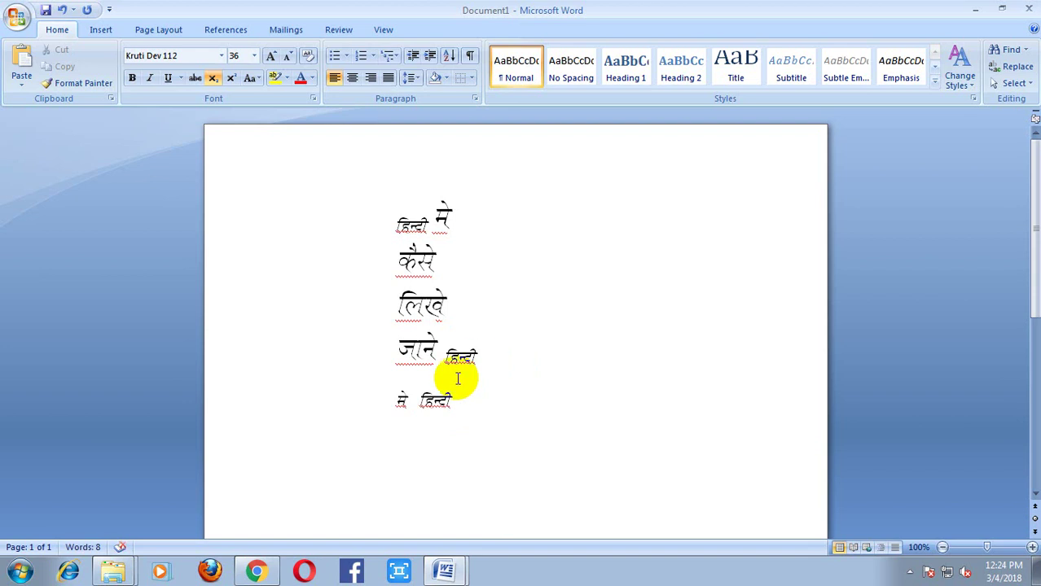
left_click_drag(413, 408, 350, 411)
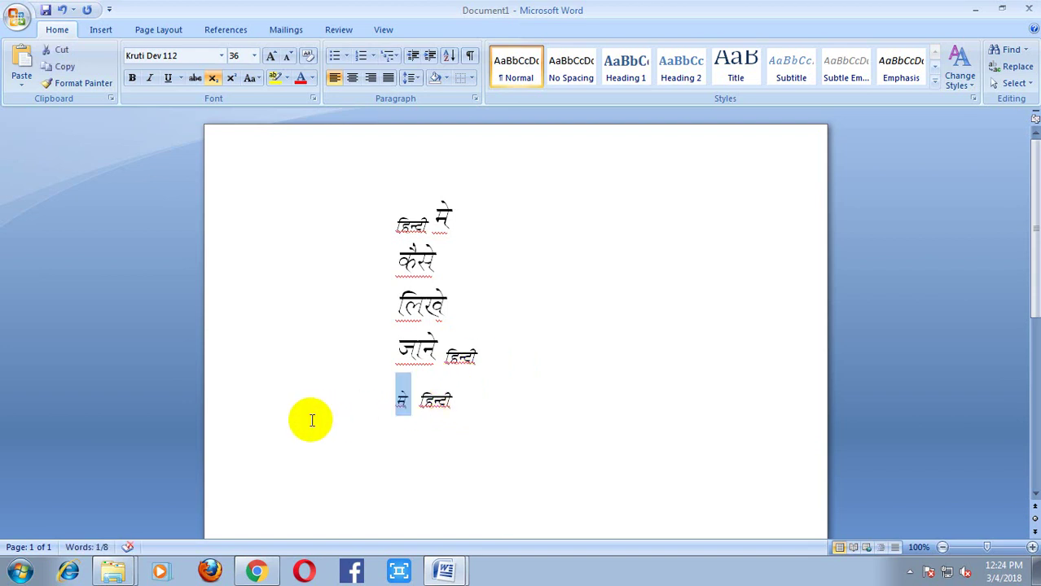
left_click(469, 402)
key("ctrl+v")
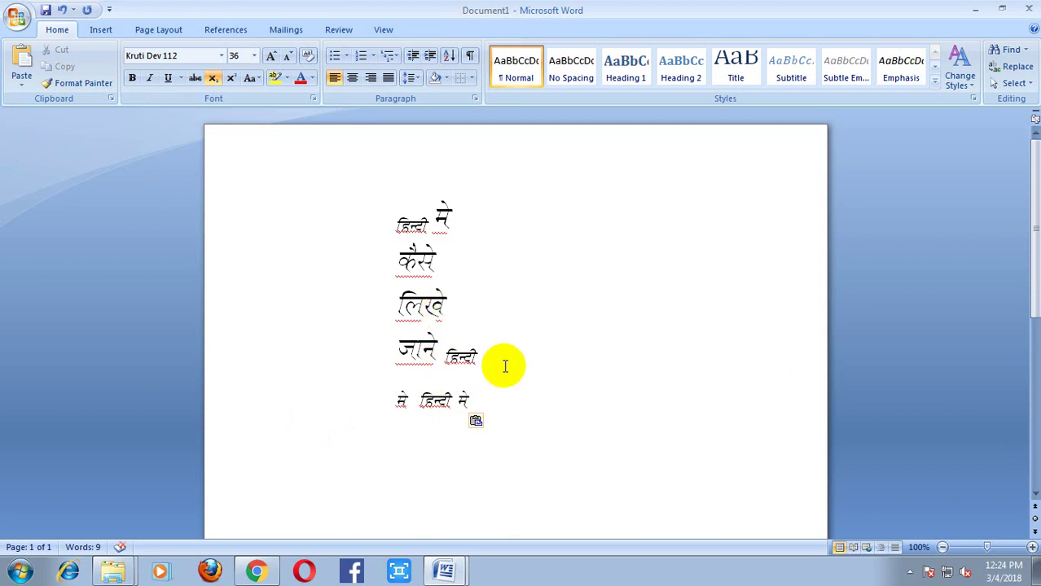
left_click(531, 413)
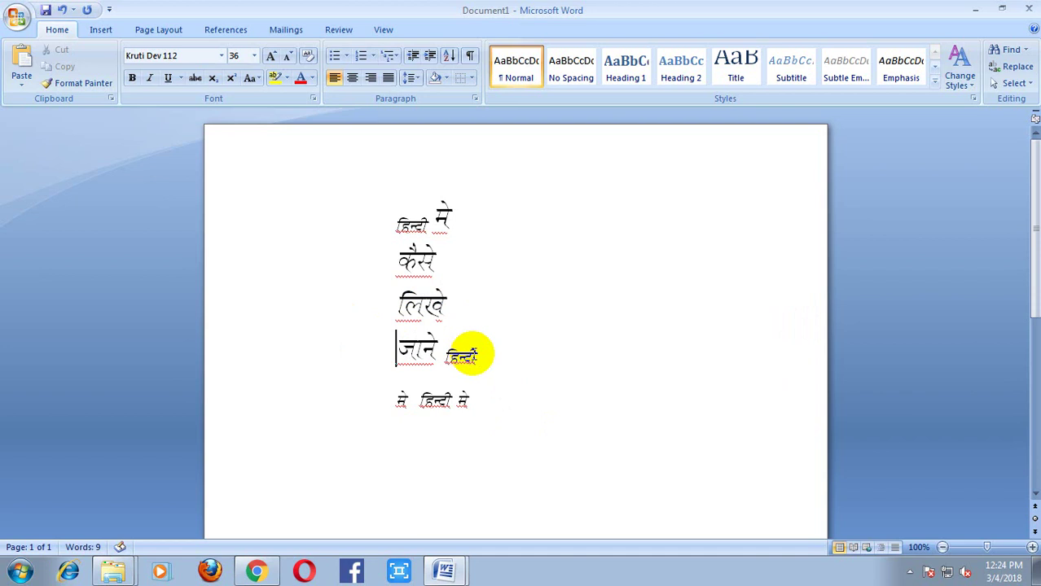
Copy लिखे onto a new last line and type के after it
left_click_drag(456, 302, 399, 319)
key("ctrl+c")
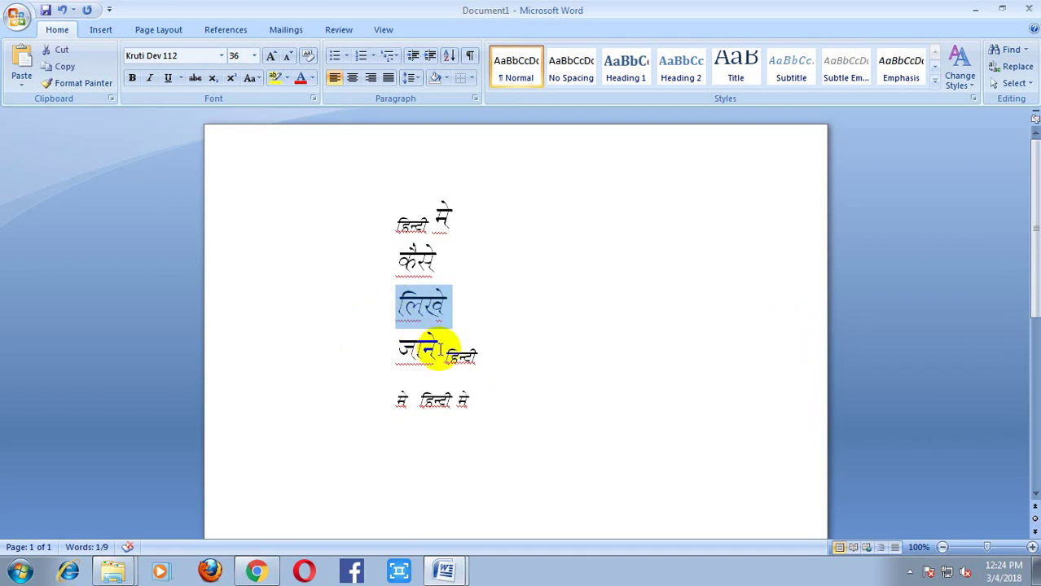
left_click(499, 407)
key("ctrl+v")
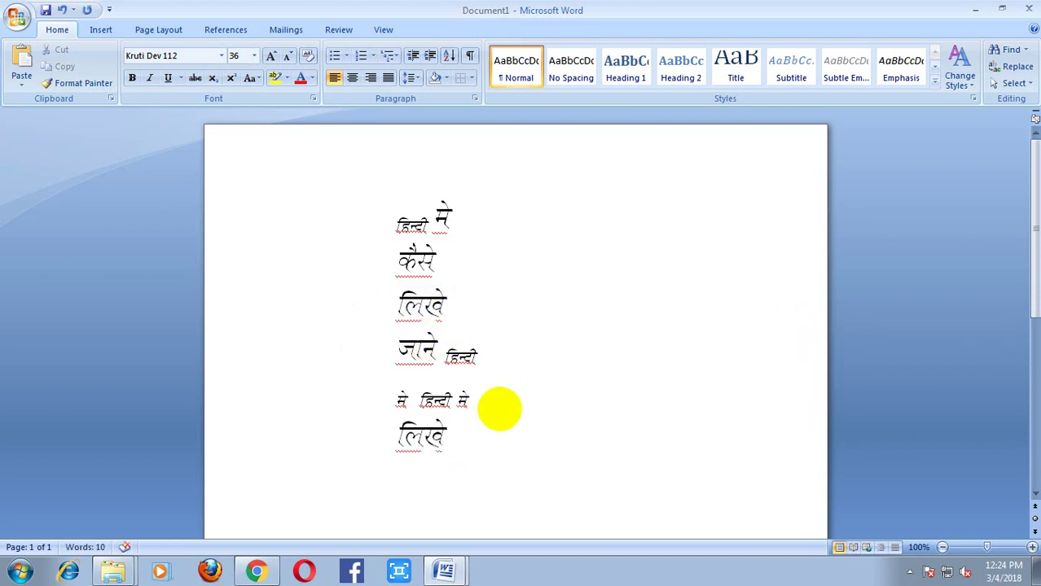
type("ds")
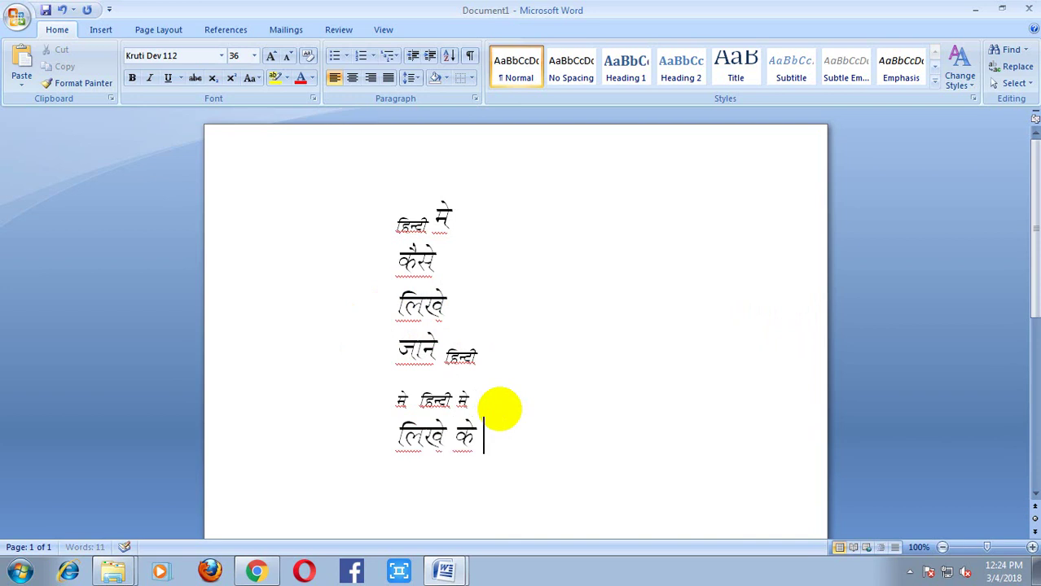
Type लिए on a new line and delete stray glyphs typed after it
key("Return")
type("f")
type("y,")
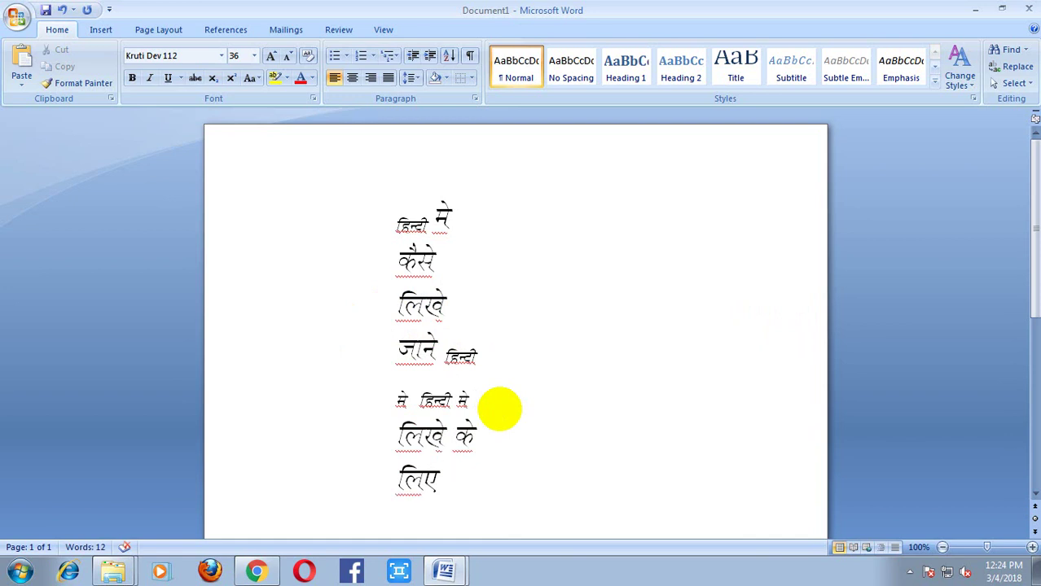
type(" ,")
key("BackSpace")
type("X")
key("BackSpace")
type("i")
key("BackSpace")
key("BackSpace")
type(">")
type("<><")
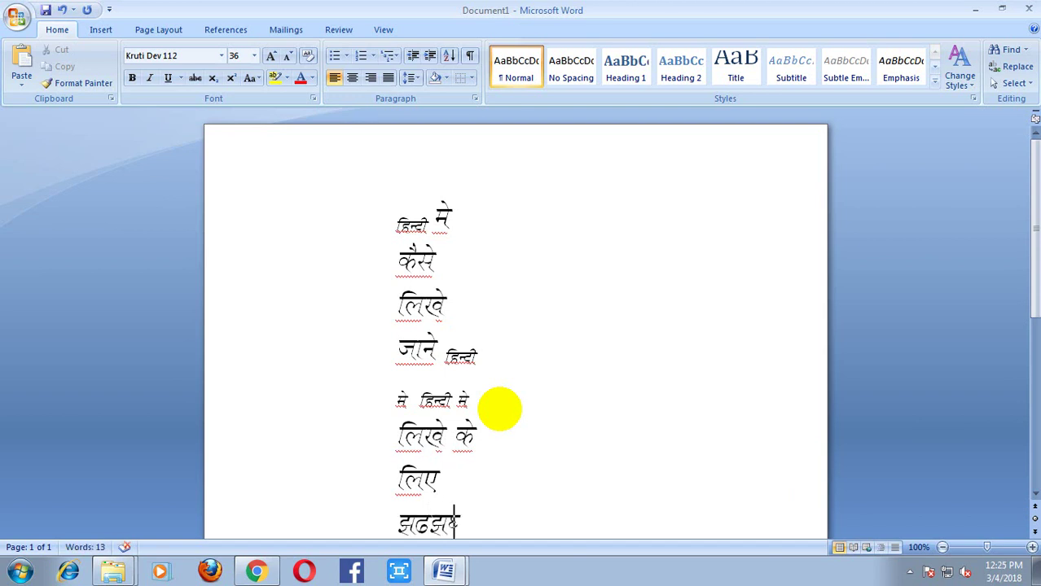
Erase the garbled trailing characters so the list ends with लिए
key("BackSpace")
key("BackSpace")
key("BackSpace")
key("BackSpace")
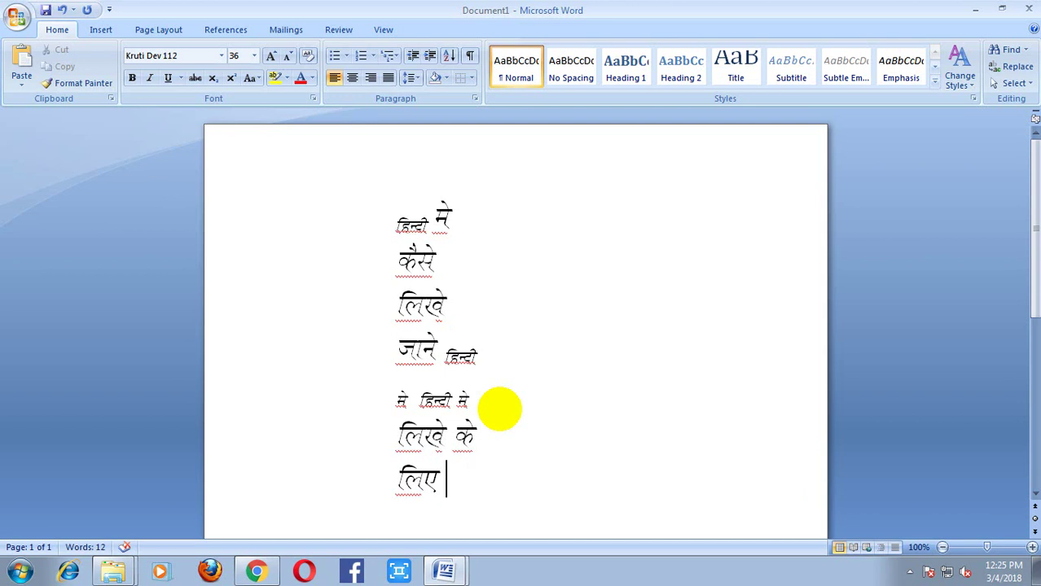
type(",.k~M")
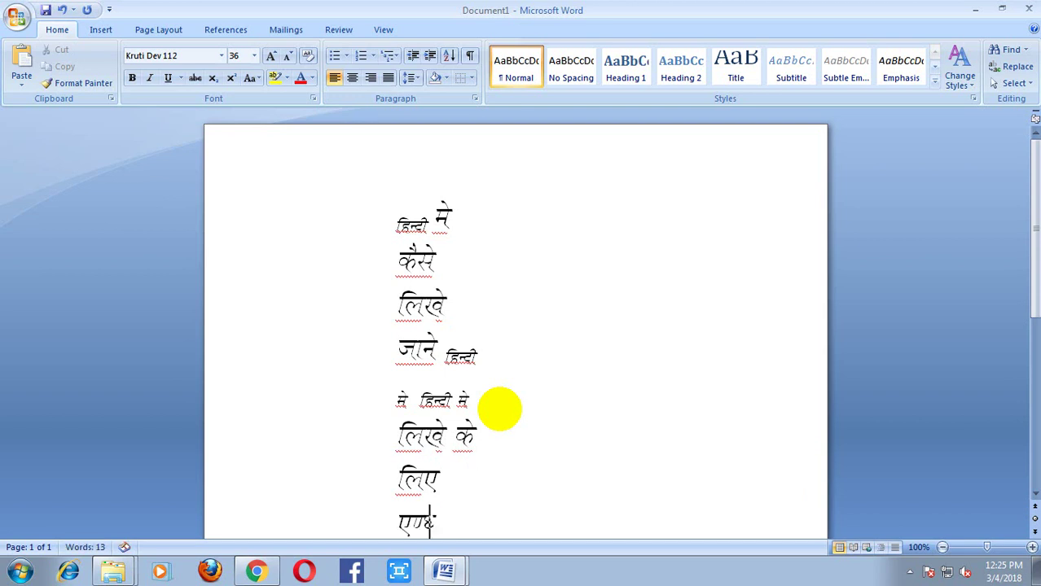
type("ªk;M")
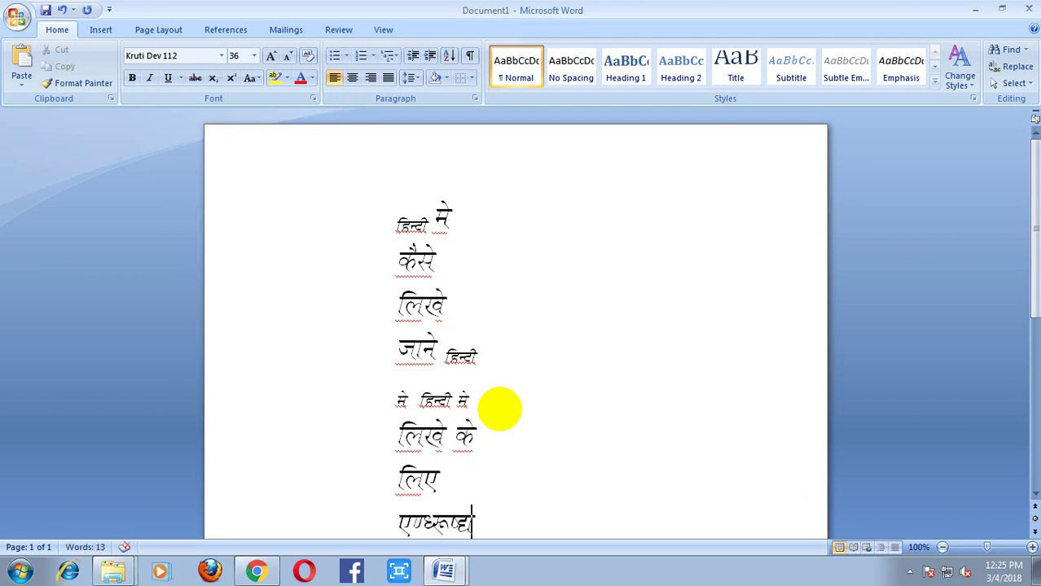
type(" l~Vª")
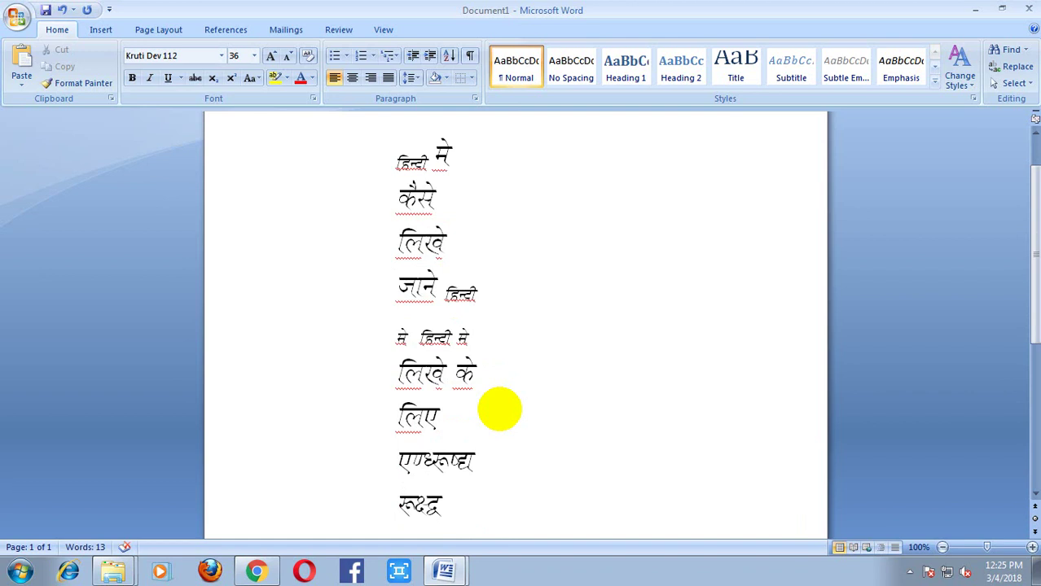
type("fM;")
key("BackSpace")
key("BackSpace")
key("BackSpace")
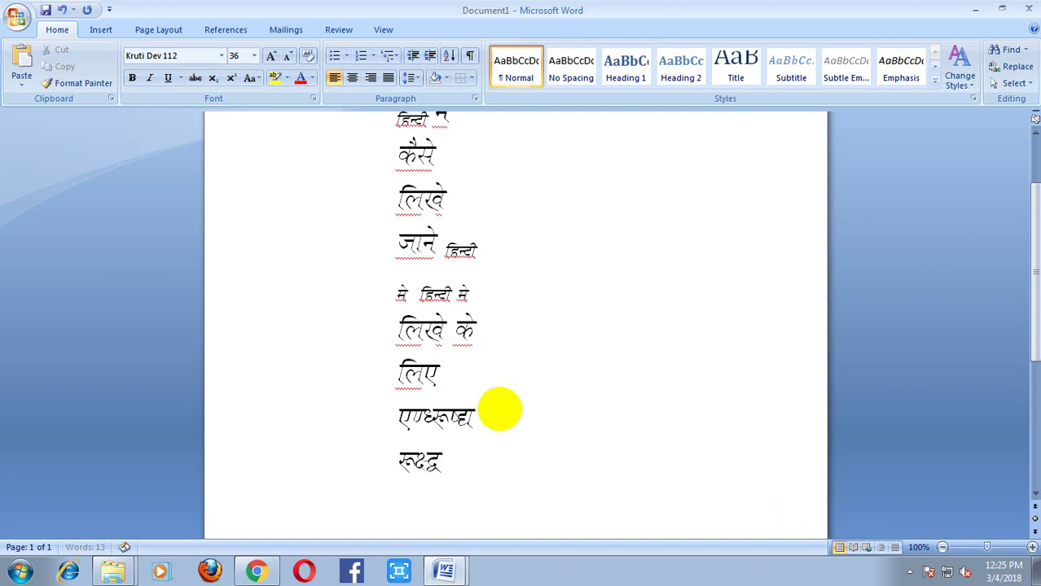
key("BackSpace")
key("BackSpace")
key("BackSpace")
key("BackSpace")
key("BackSpace")
key("BackSpace")
key("BackSpace")
key("BackSpace")
key("BackSpace")
key("BackSpace")
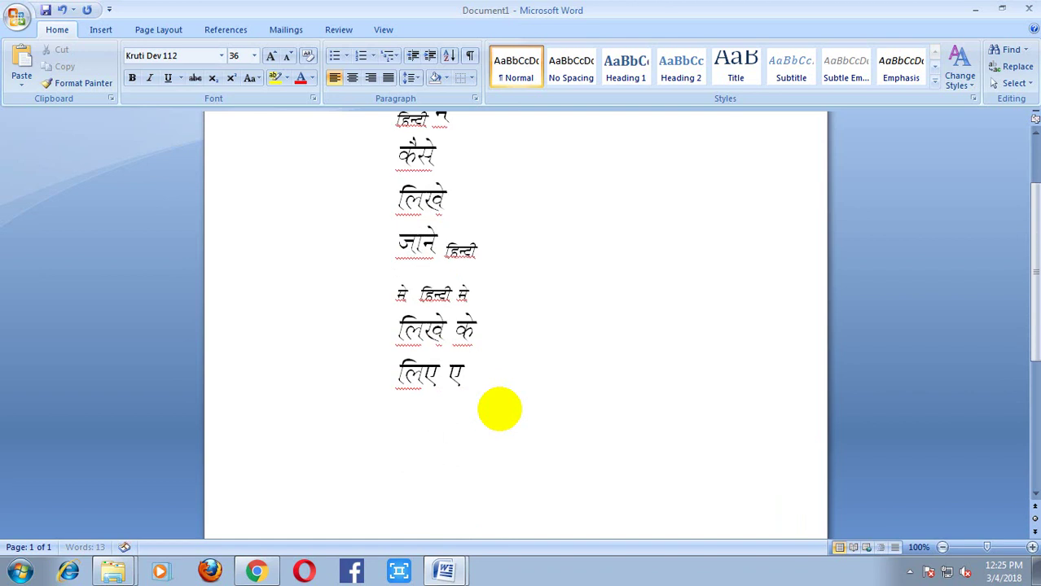
key("BackSpace")
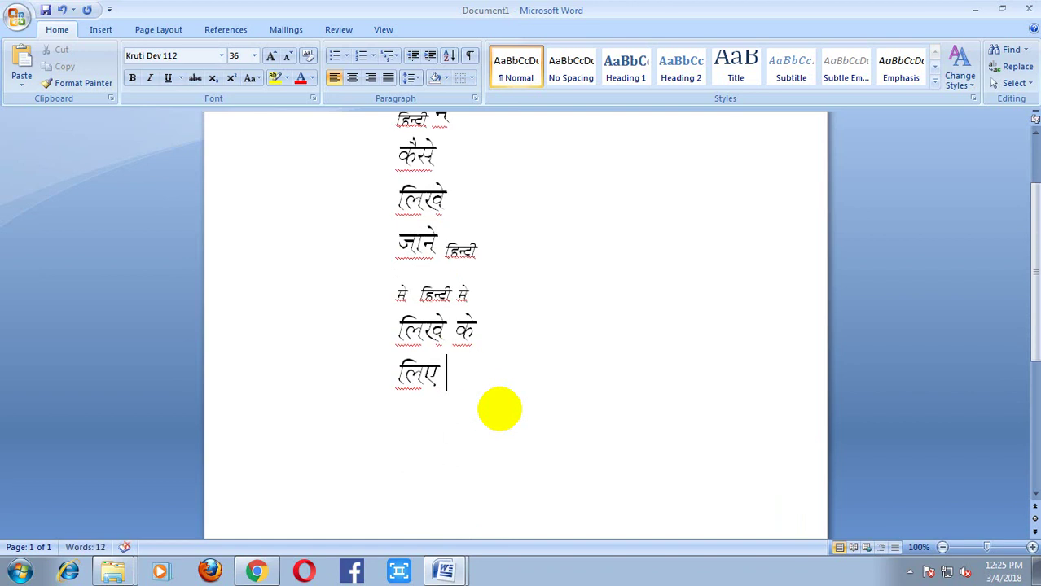
type("MM")
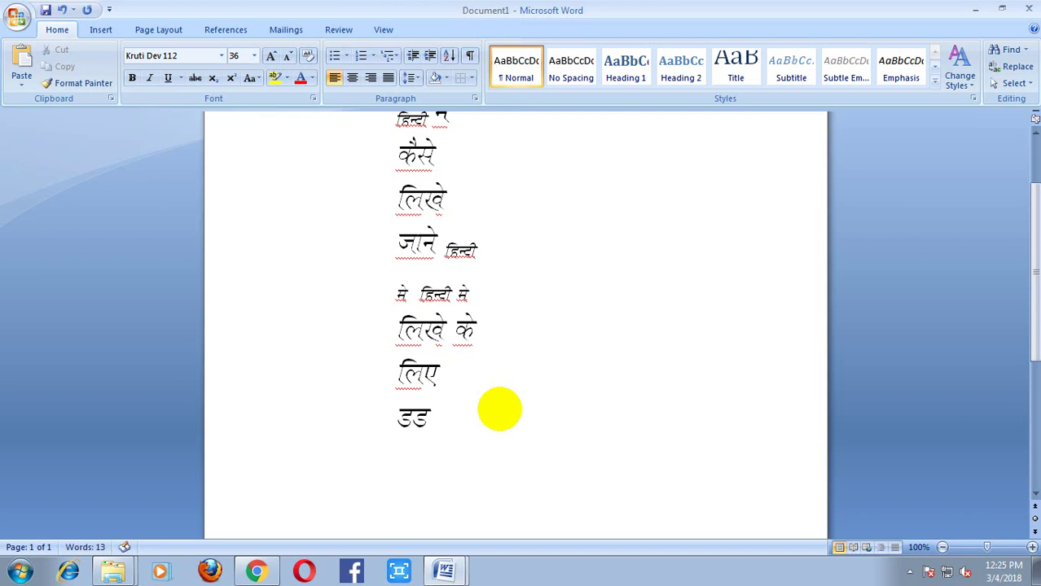
key("BackSpace")
key("BackSpace")
key("BackSpace")
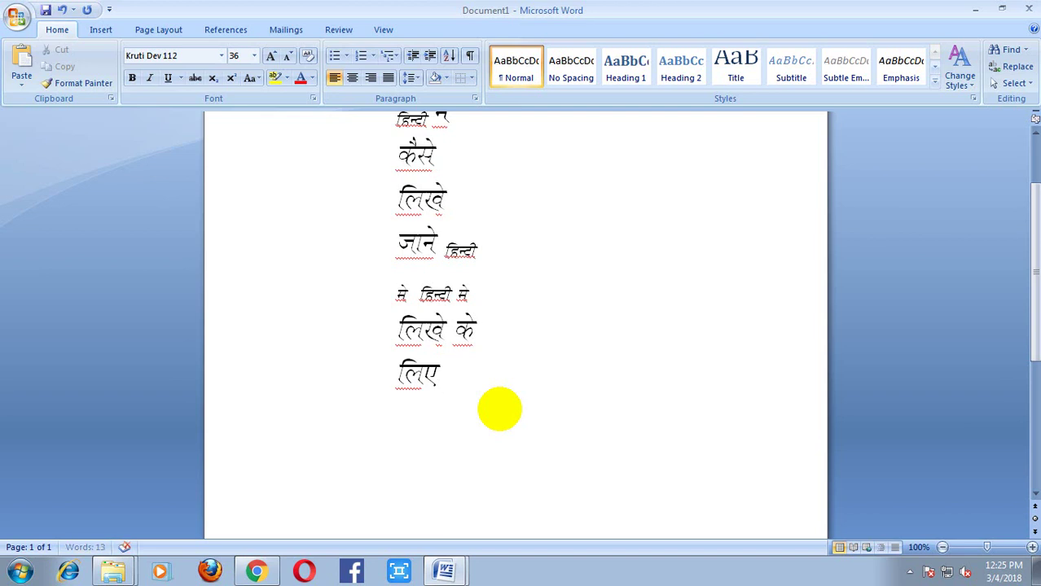
scroll(571, 367, "up", 2)
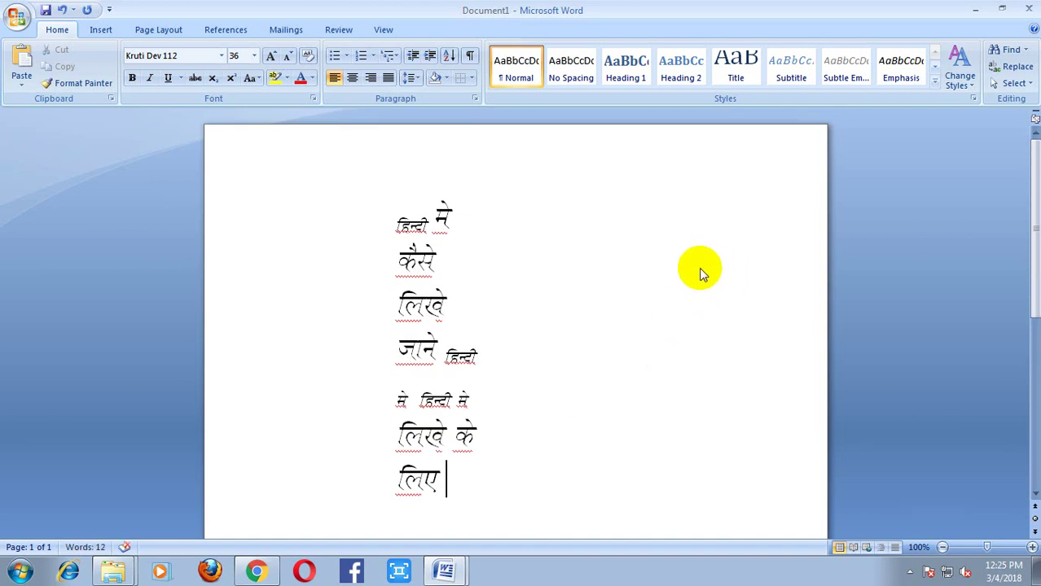
Browse the Insert > Symbol > More Symbols set and close it without inserting anything
left_click(100, 31)
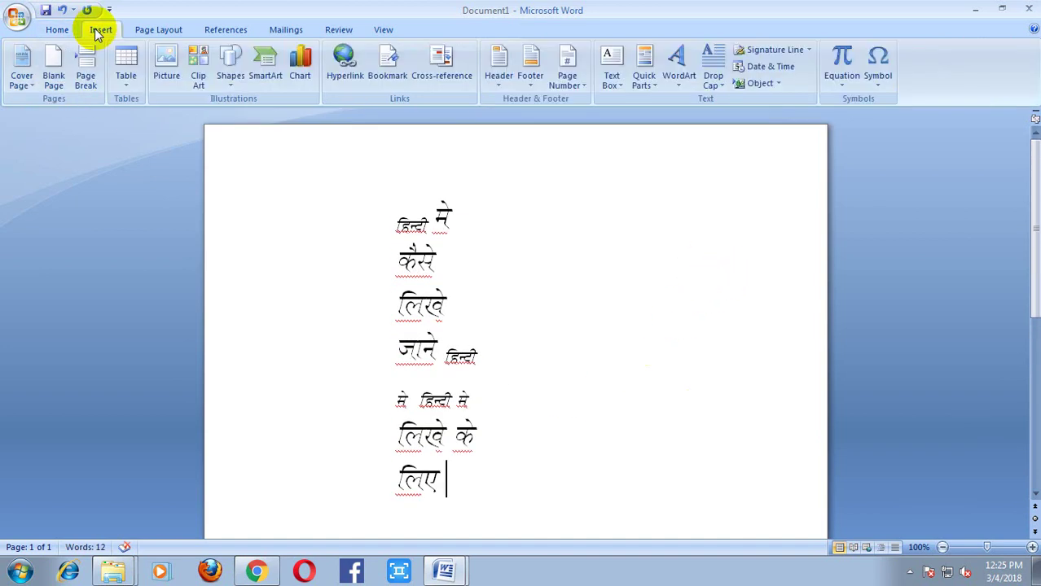
left_click(878, 82)
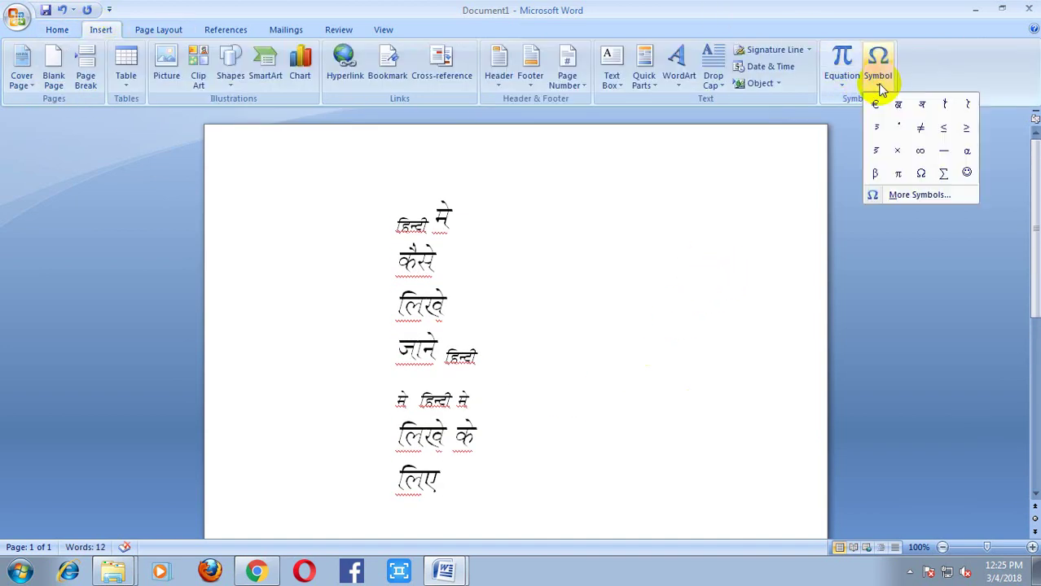
left_click(908, 194)
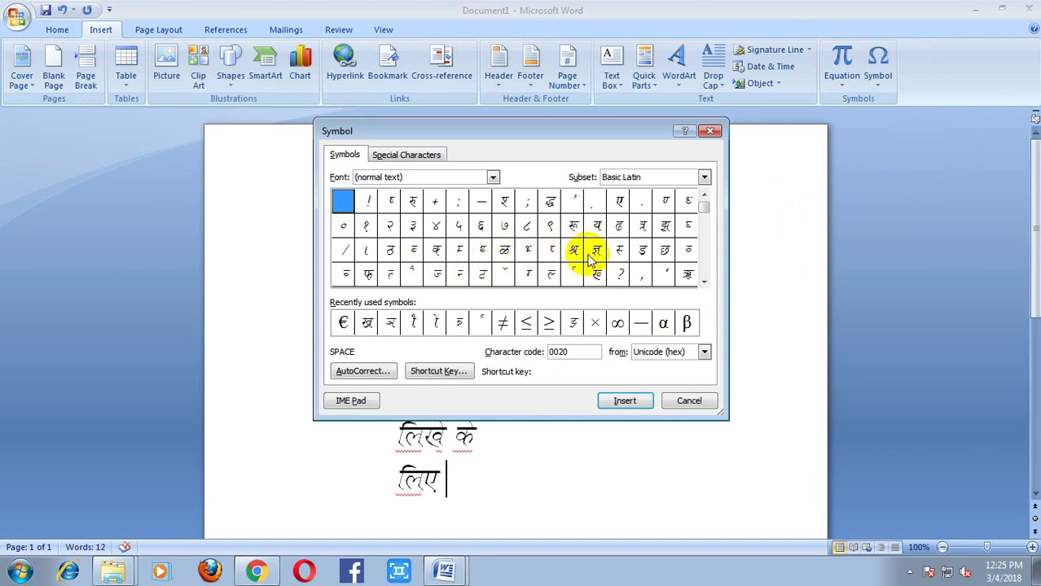
left_click(704, 282)
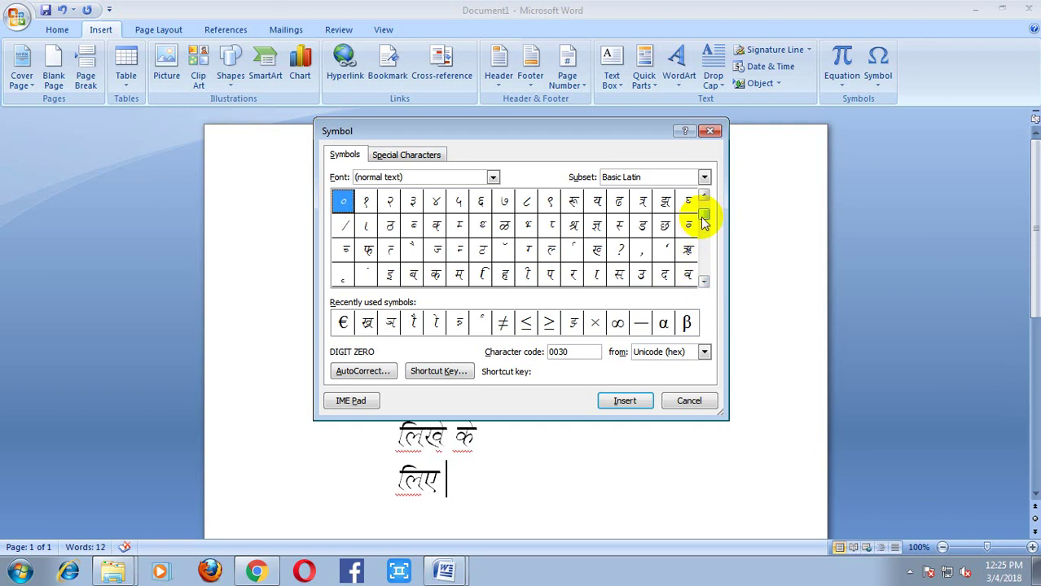
left_click(711, 132)
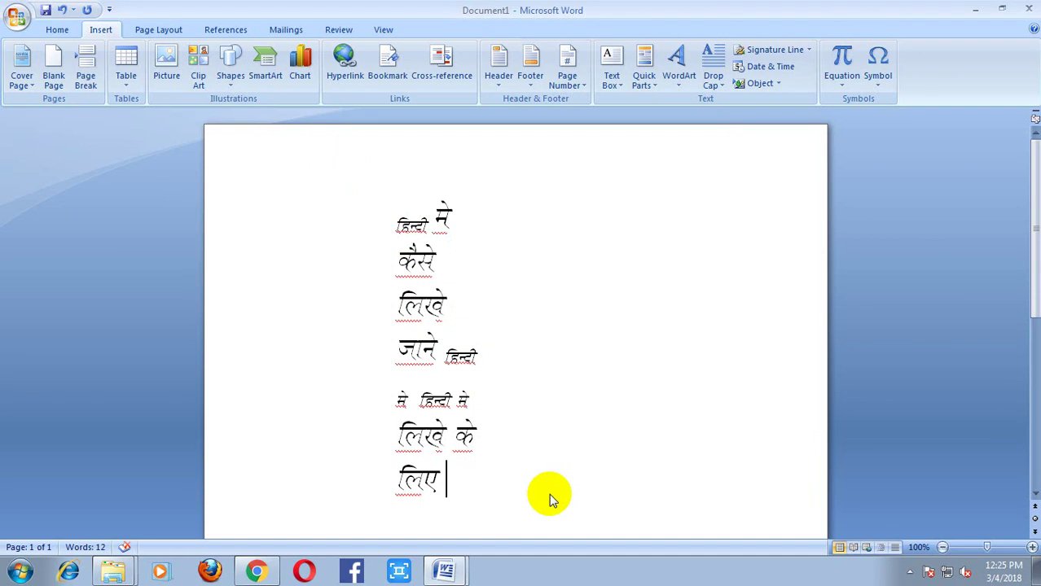
key("BackSpace")
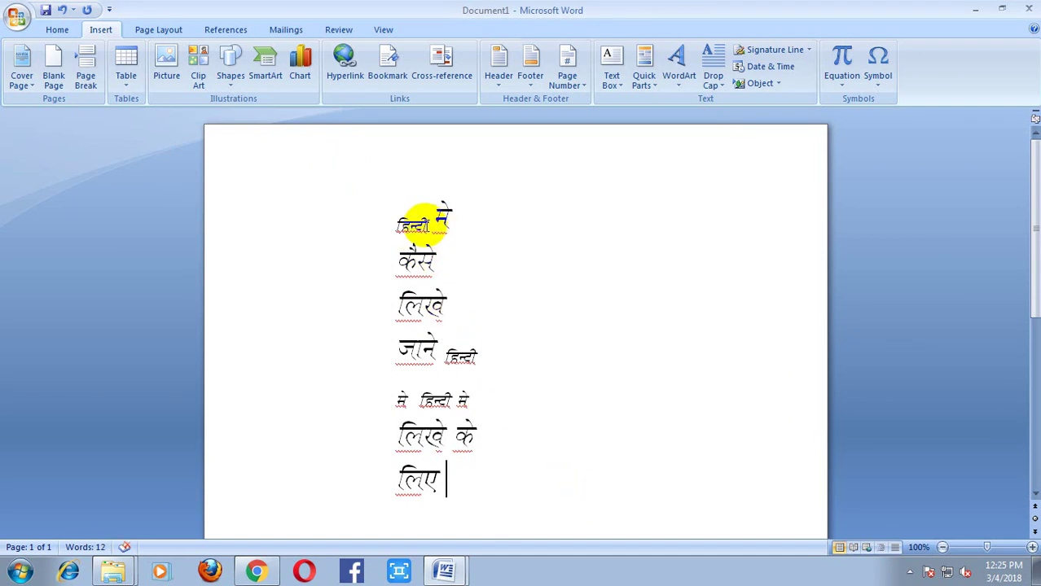
Paste हिन्दी on a new eighth line below लिए, removing stray typed characters
double_click(422, 225)
key("ctrl+c")
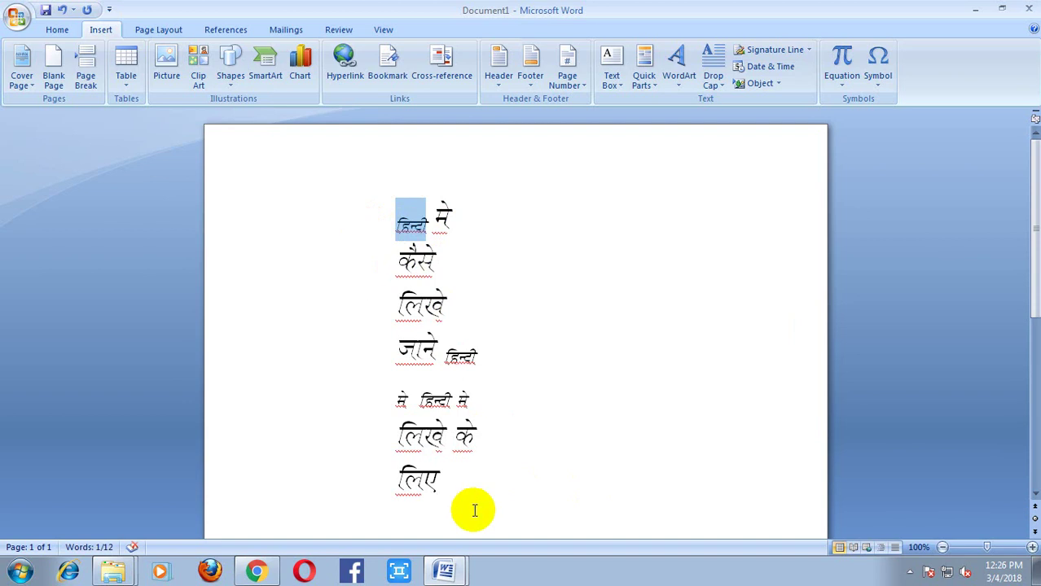
left_click(450, 489)
key("Return")
key("ctrl+v")
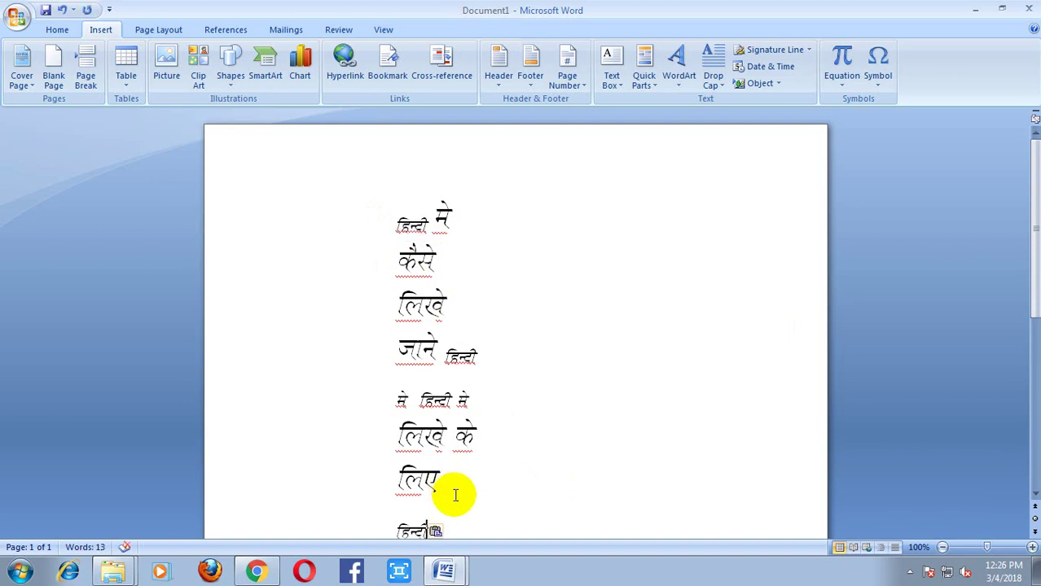
scroll(464, 493, "down", 3)
left_click(475, 470)
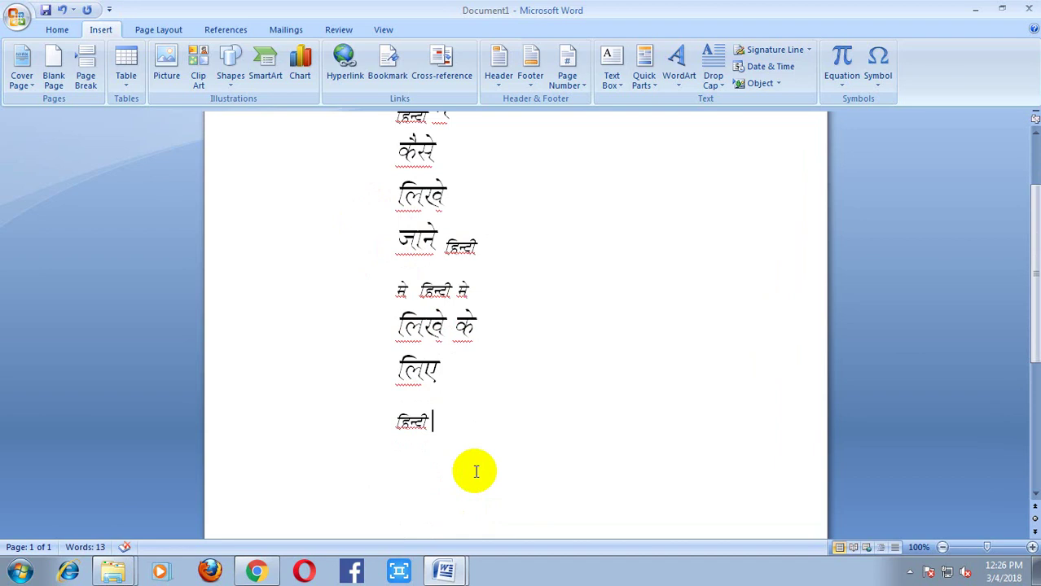
type(",")
key("BackSpace")
type("अ")
key("BackSpace")
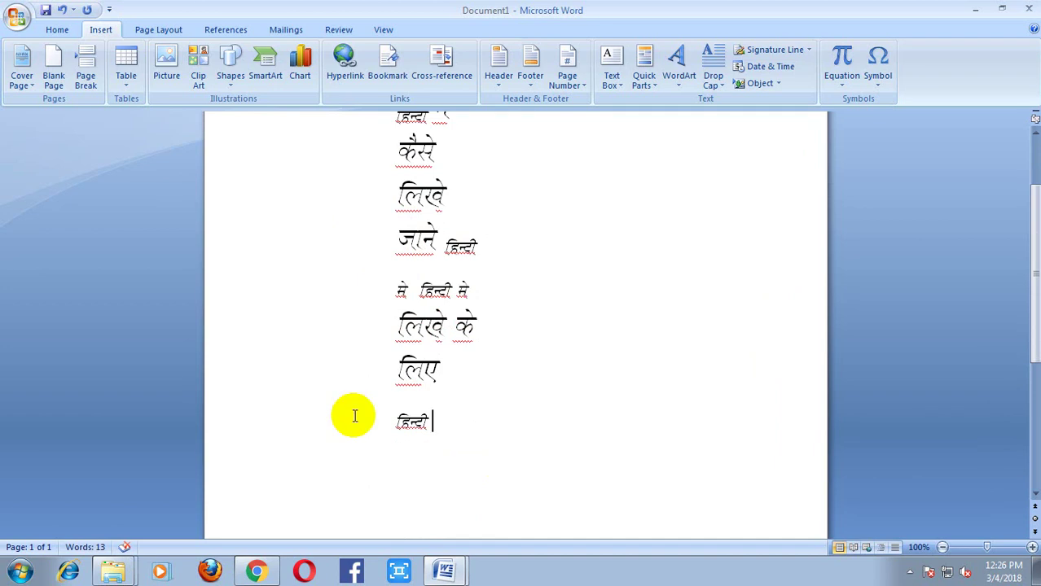
scroll(464, 430, "up", 3)
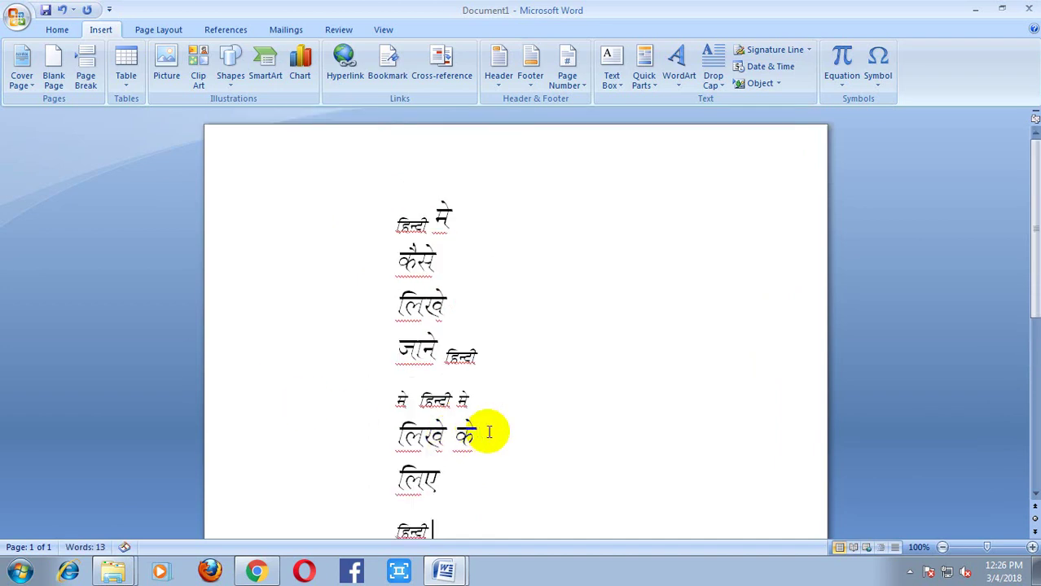
Switch the typing font to Calibri (Body)
left_click(55, 29)
left_click(221, 56)
left_click(185, 109)
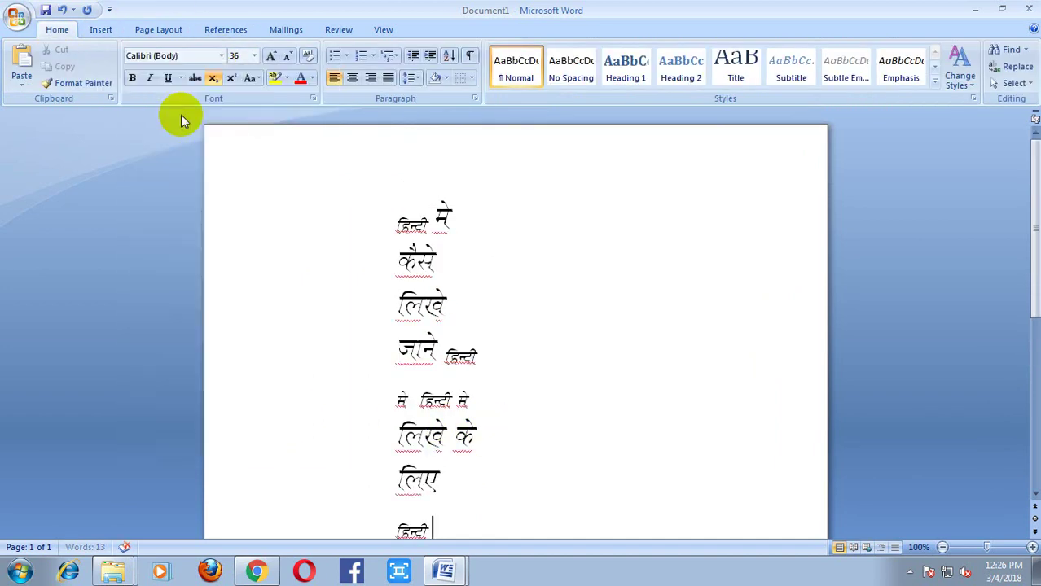
Type the Hinglish words word, yad, hona, cha-hiye, jaise, ka and hota
type(" w")
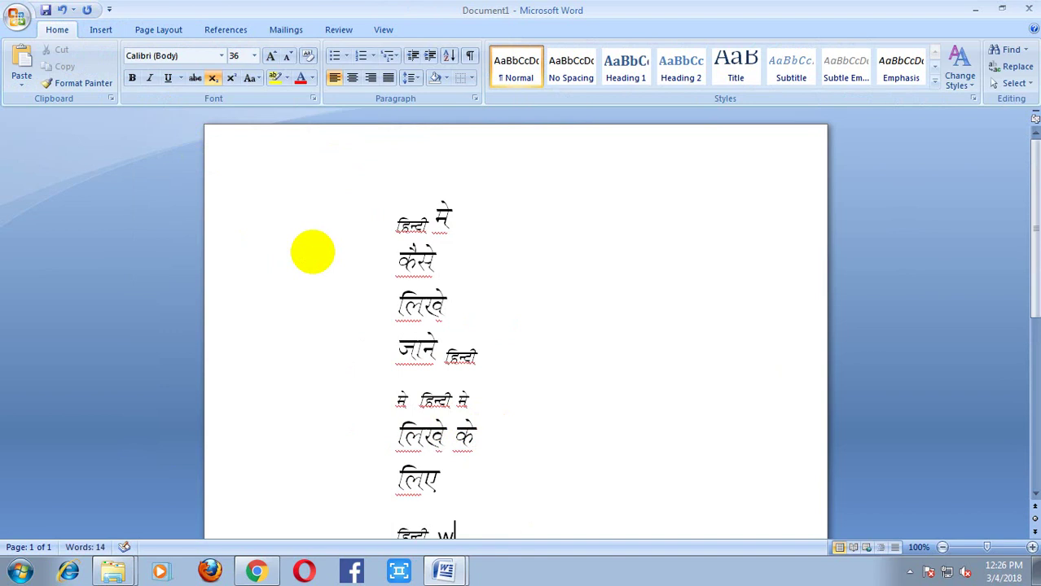
type("ord")
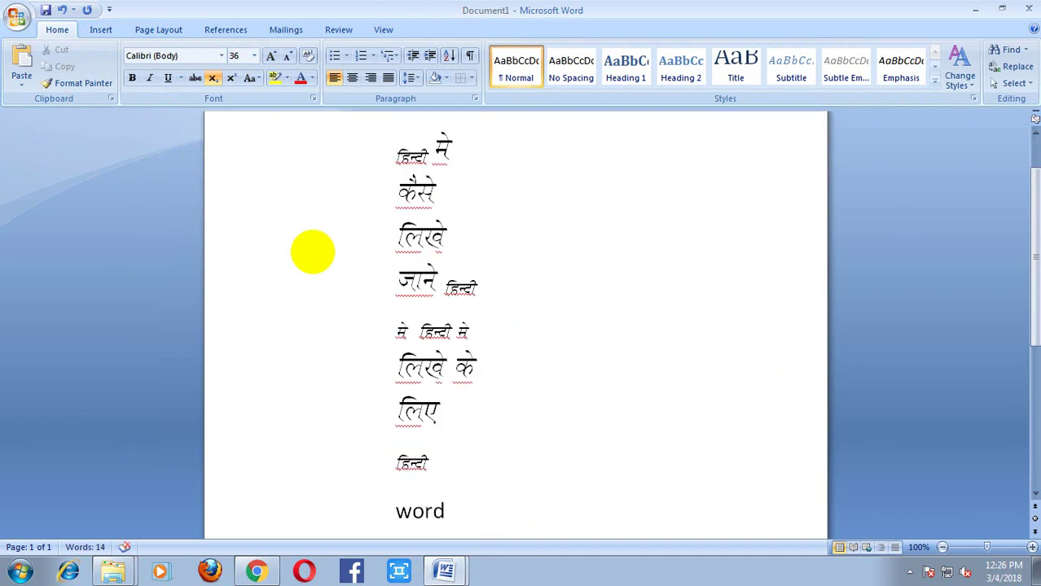
type(" yd")
key("BackSpace")
type("a")
type("d")
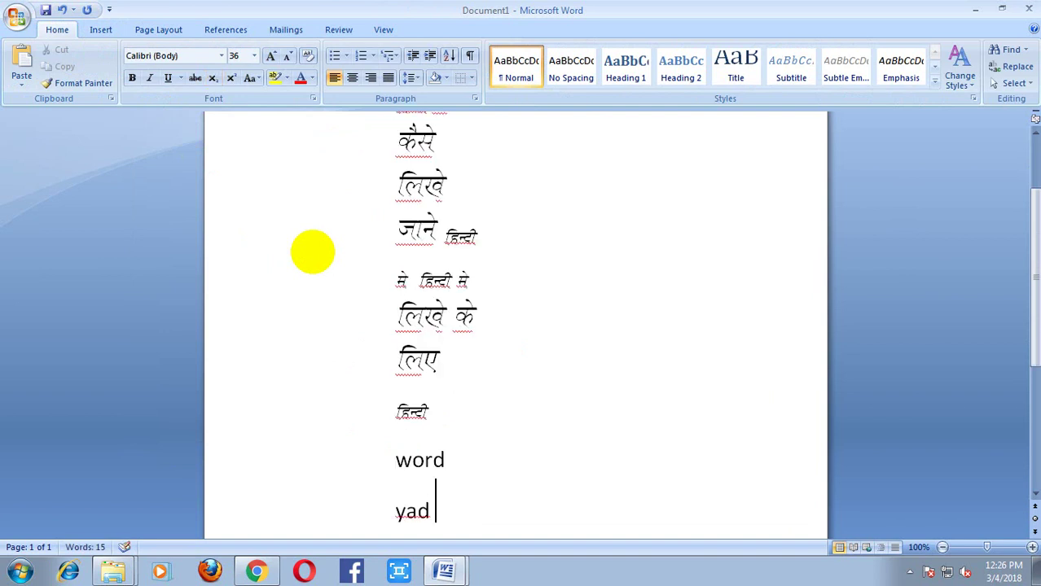
type(" hona ")
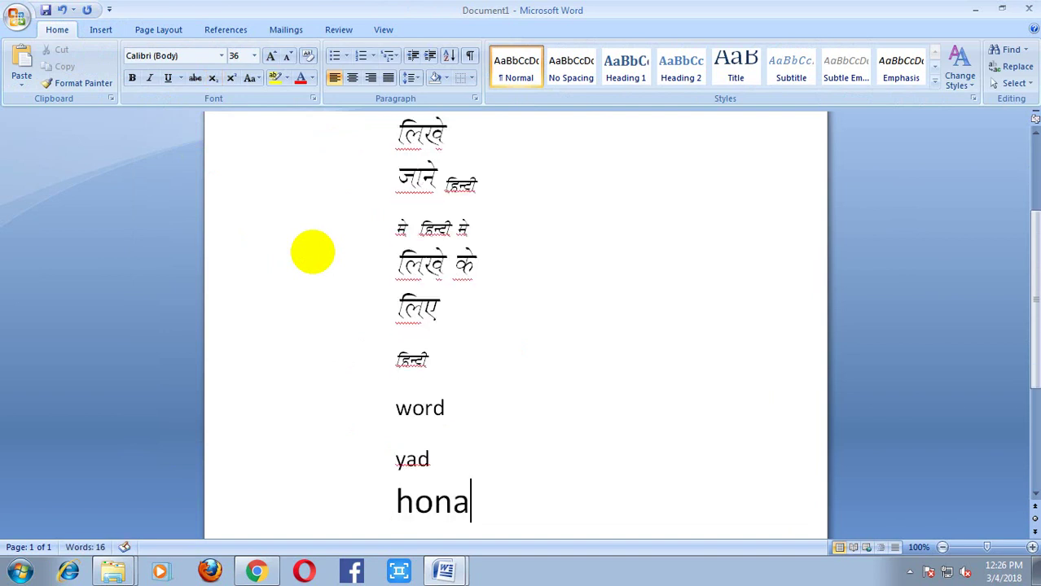
type("chai")
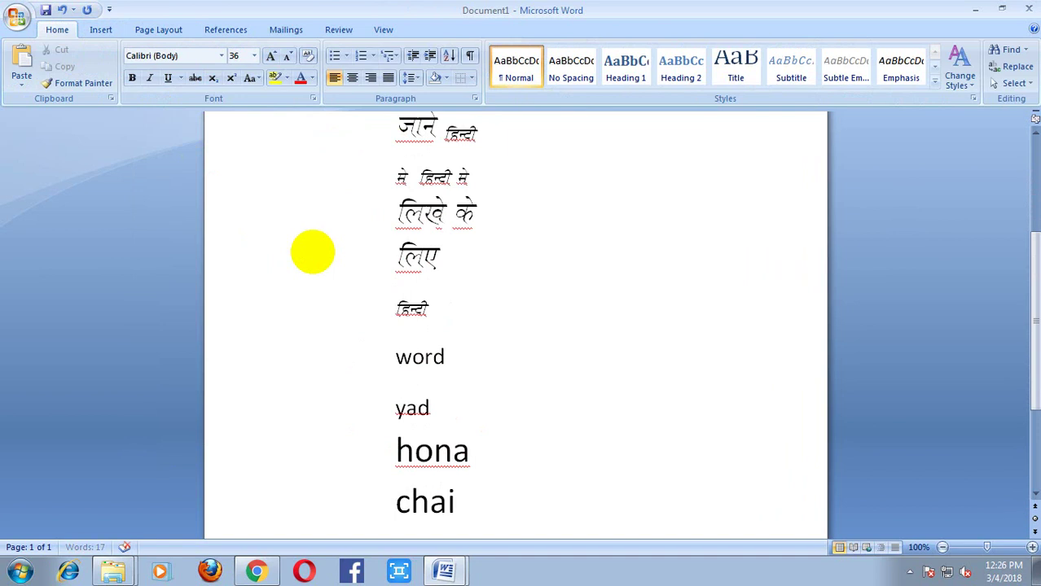
key("BackSpace")
key("BackSpace")
type("a-hi")
type("ye")
key("Return")
type("jai")
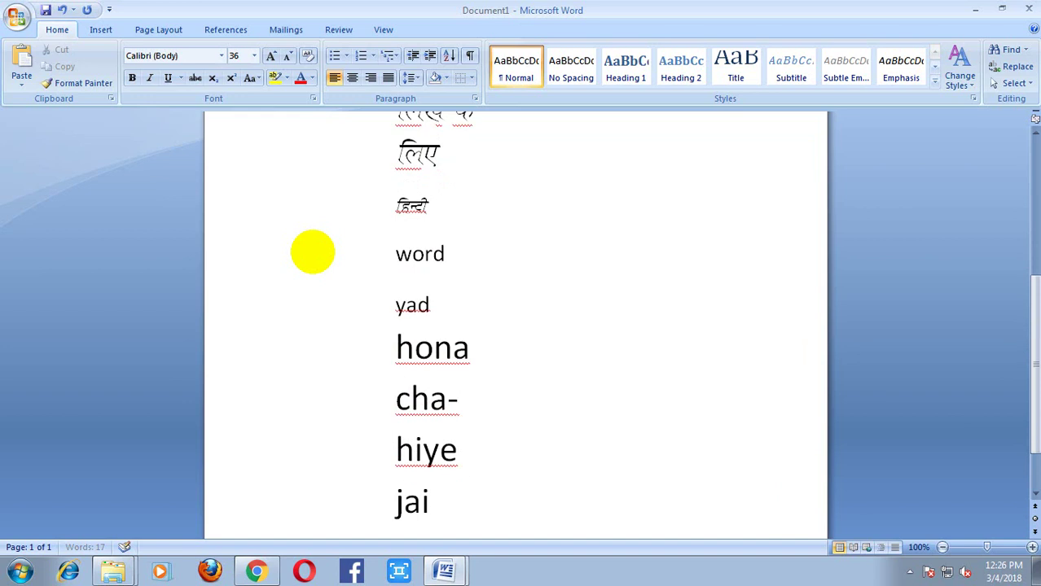
type("se")
key("Return")
type("d")
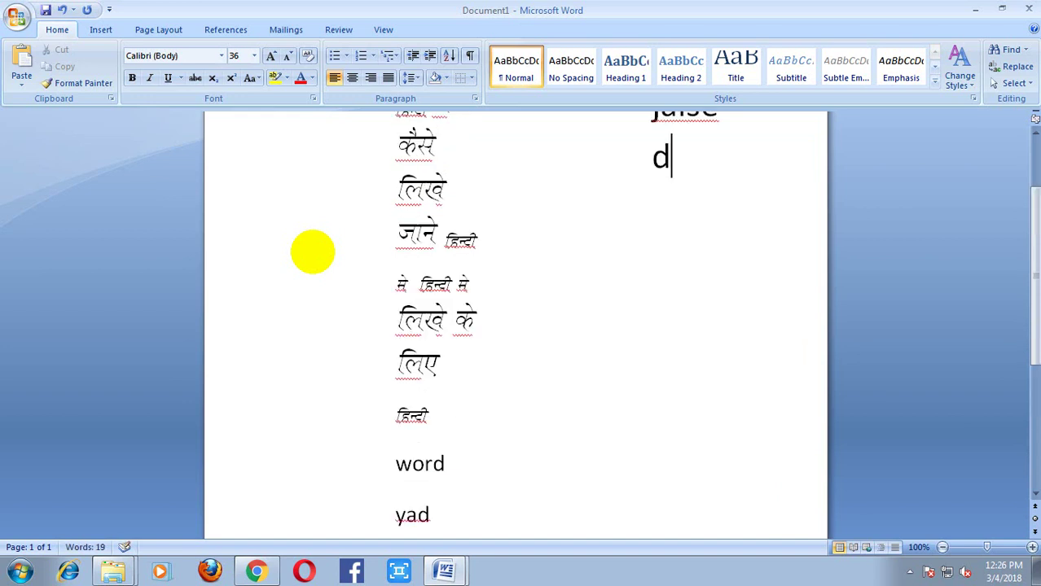
type("s")
type(" ka")
type(" ho")
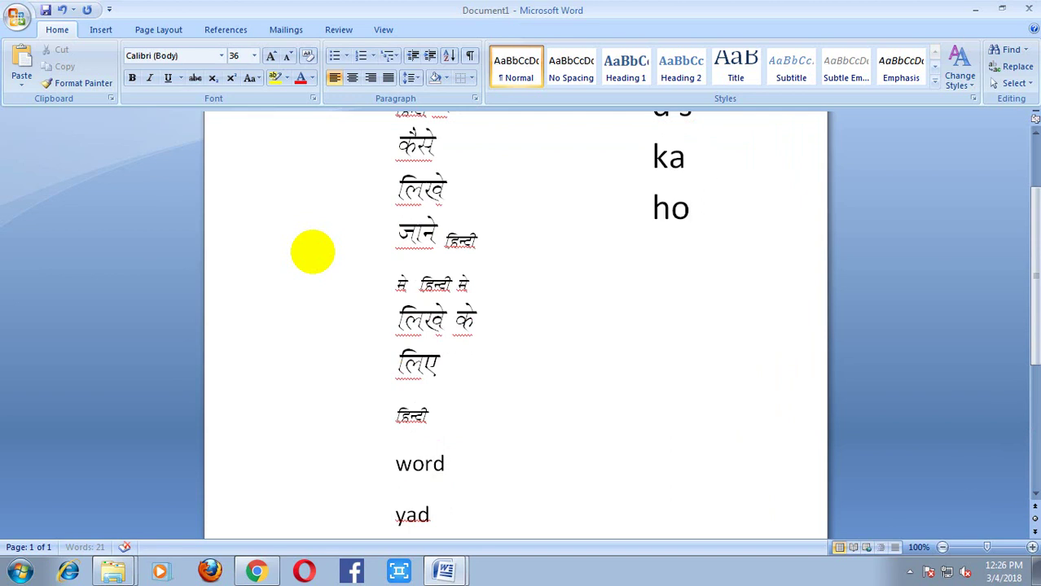
type("ta")
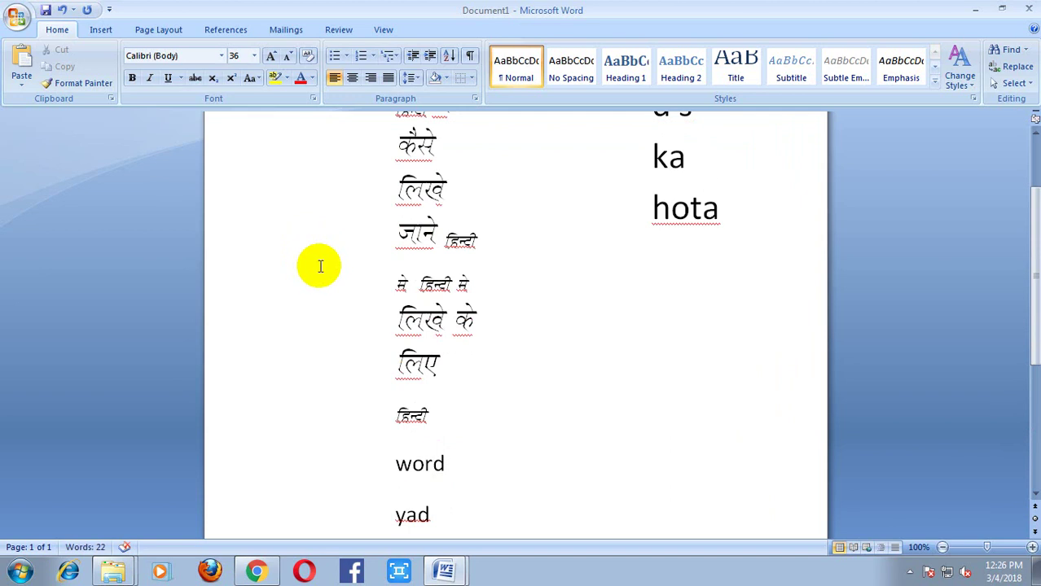
scroll(318, 264, "up", 2)
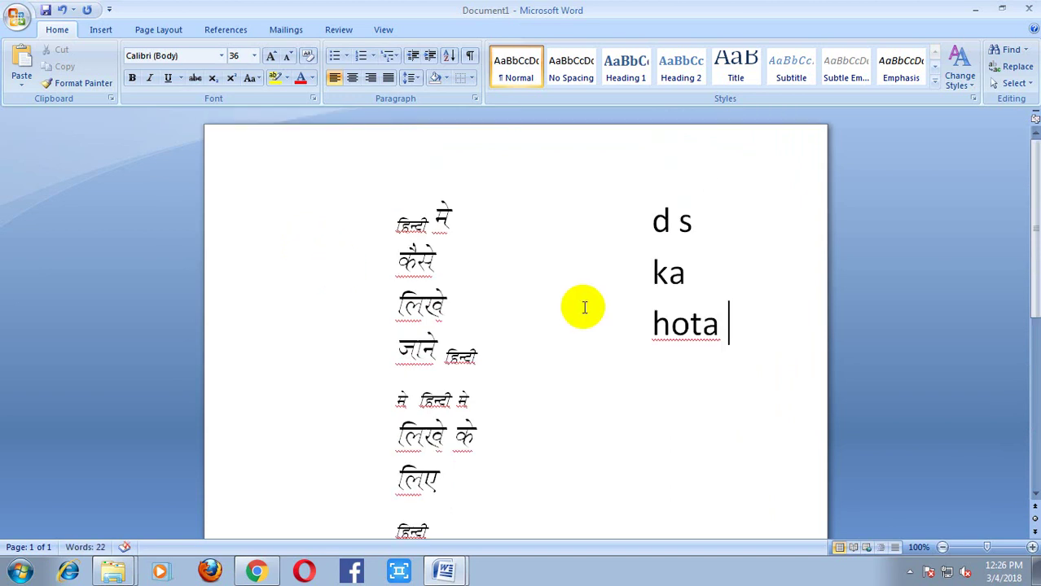